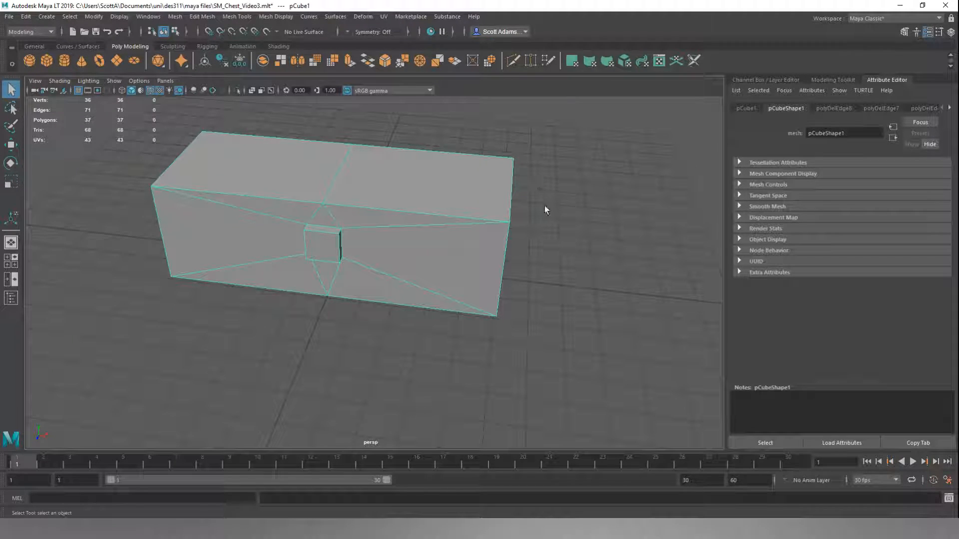
In edge mode, select all outer boundary edges of the chest's main box and bevel them
right_click(556, 223)
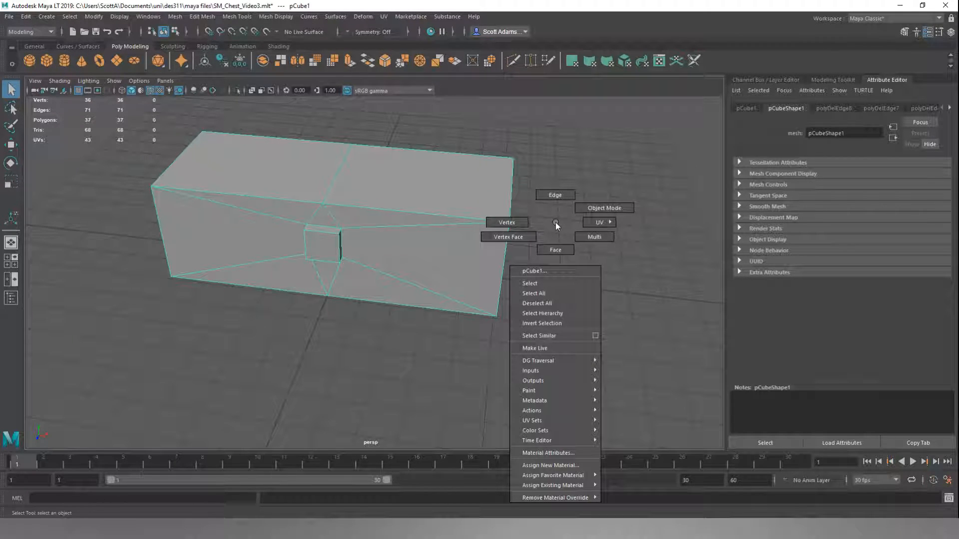
click(556, 195)
alt+drag(571, 237, 541, 233)
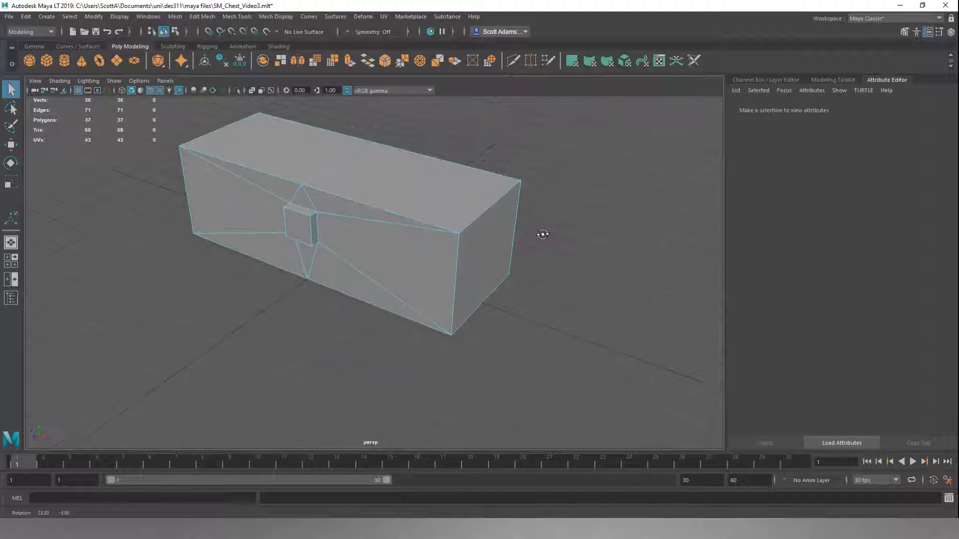
click(340, 193)
shift+click(475, 199)
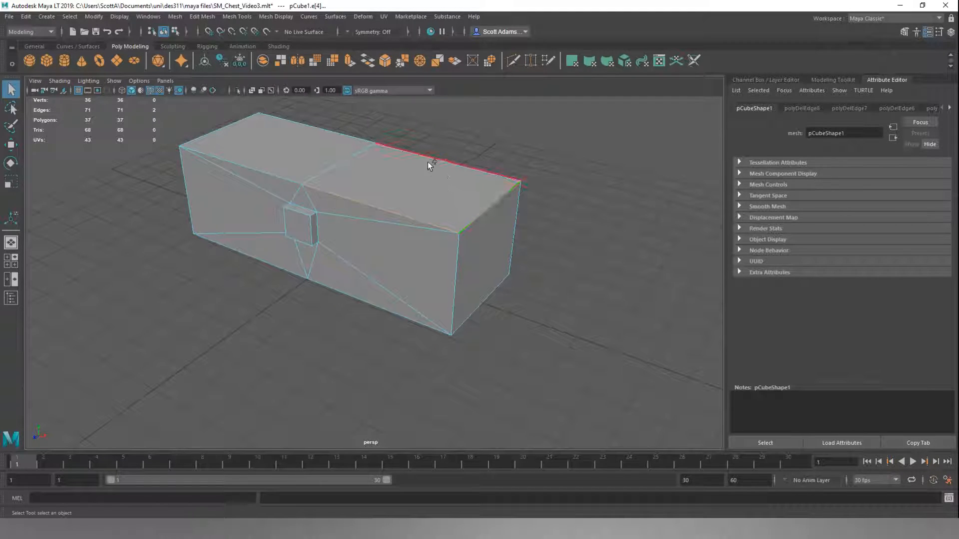
double_click(237, 167)
shift+click(236, 165)
shift+click(454, 258)
shift+click(506, 240)
alt+drag(475, 335, 381, 338)
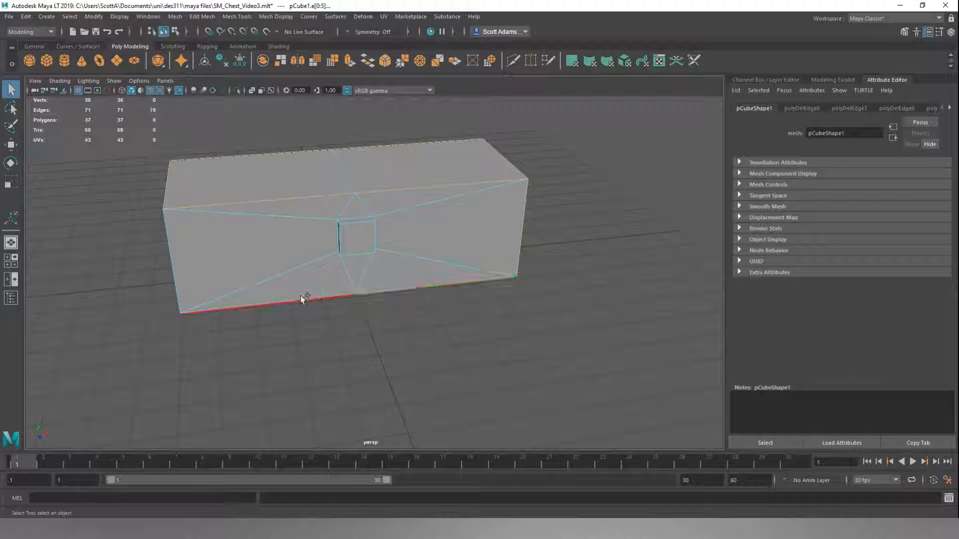
shift+click(180, 264)
alt+drag(235, 251, 399, 268)
shift+click(331, 325)
shift+click(279, 279)
shift+click(344, 285)
shift+click(443, 288)
alt+drag(381, 316, 594, 341)
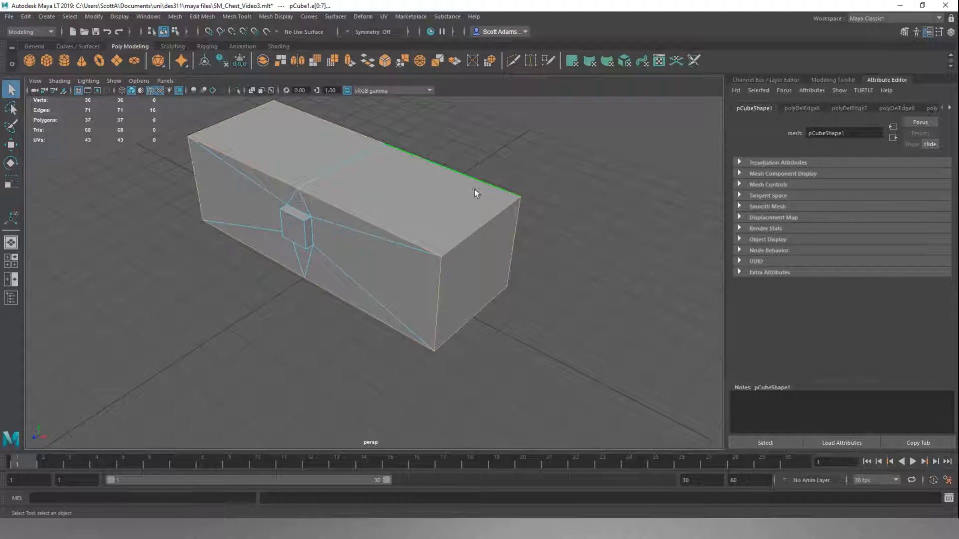
click(385, 61)
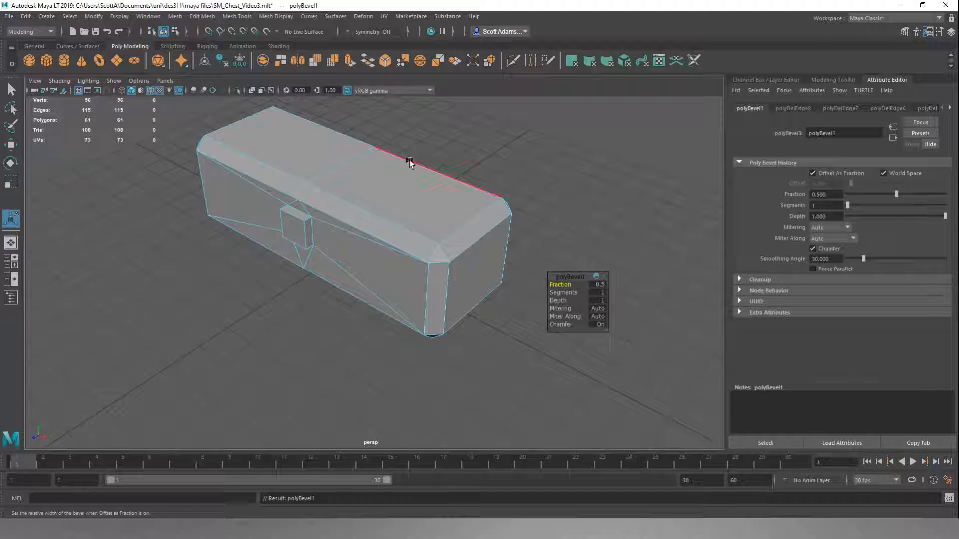
alt+drag(434, 207, 489, 215)
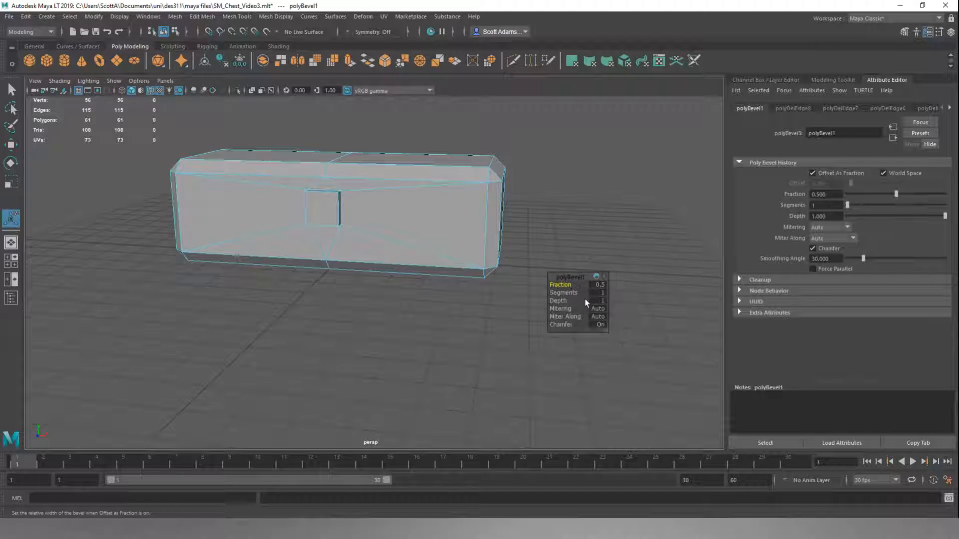
Try bevel fractions of 0.375, 0.25 and 0.125 on the chest's outer edges
click(601, 287)
key(Return)
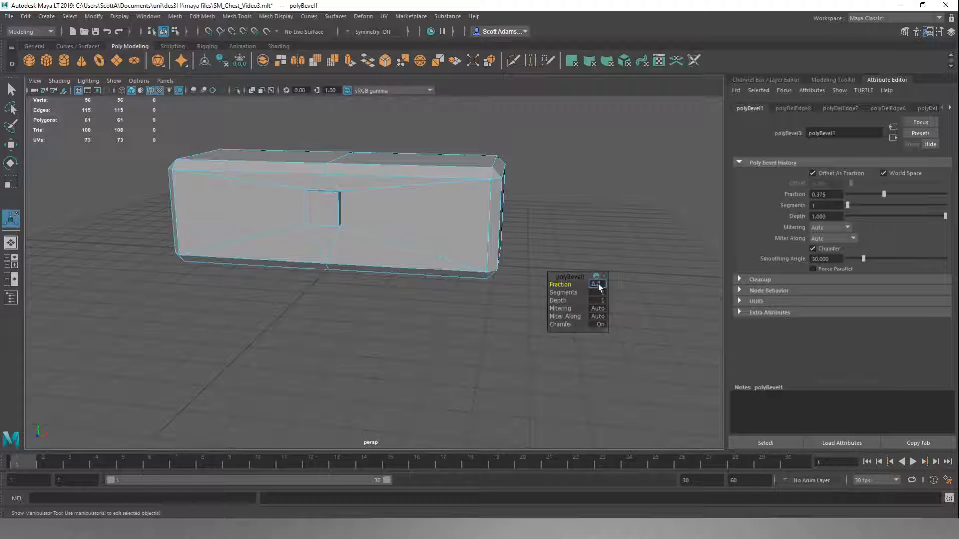
key(Return)
alt+drag(564, 219, 627, 231)
click(597, 285)
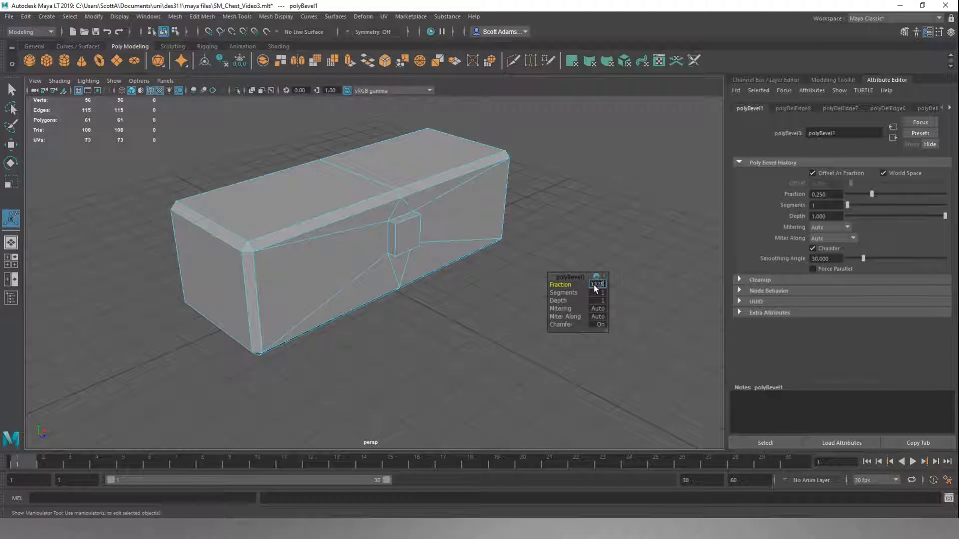
key(Return)
alt+drag(585, 236, 595, 292)
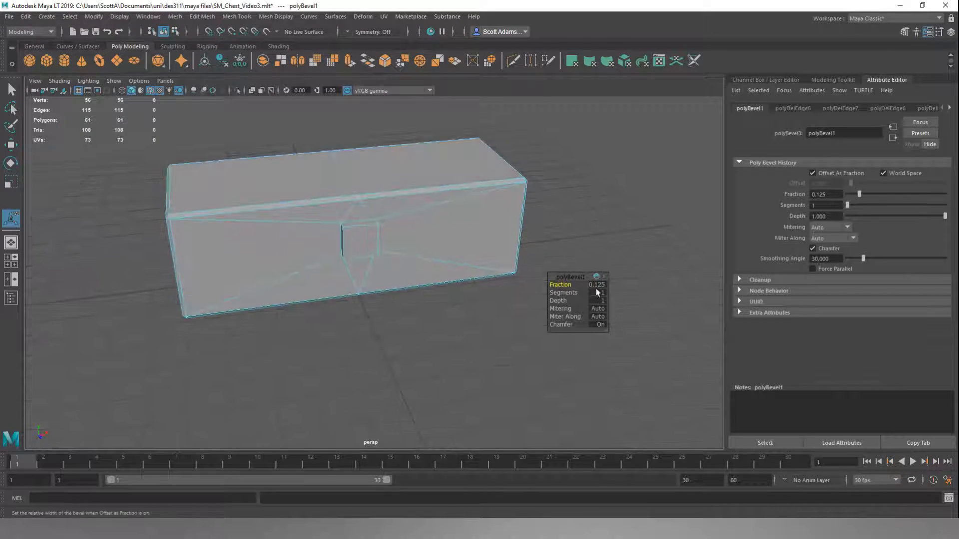
Set the outer-edge bevel's fraction to 0.175, return to object mode and deselect the chest
click(598, 285)
text(0.175)
key(Return)
alt+drag(574, 236, 557, 253)
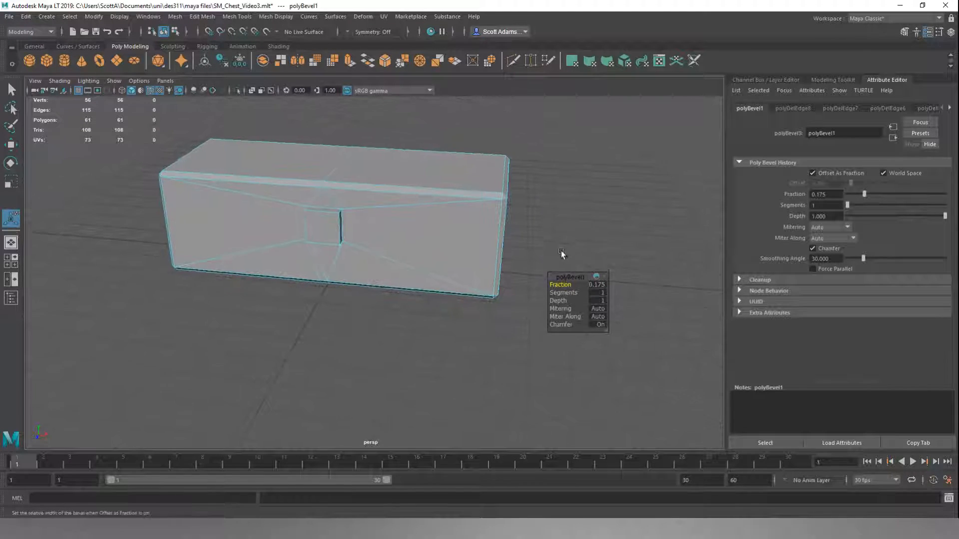
click(574, 237)
right_drag(574, 236, 589, 227)
click(547, 266)
Check the bevelled chest from several sides with the wireframe overlay temporarily hidden
alt+drag(547, 265, 618, 265)
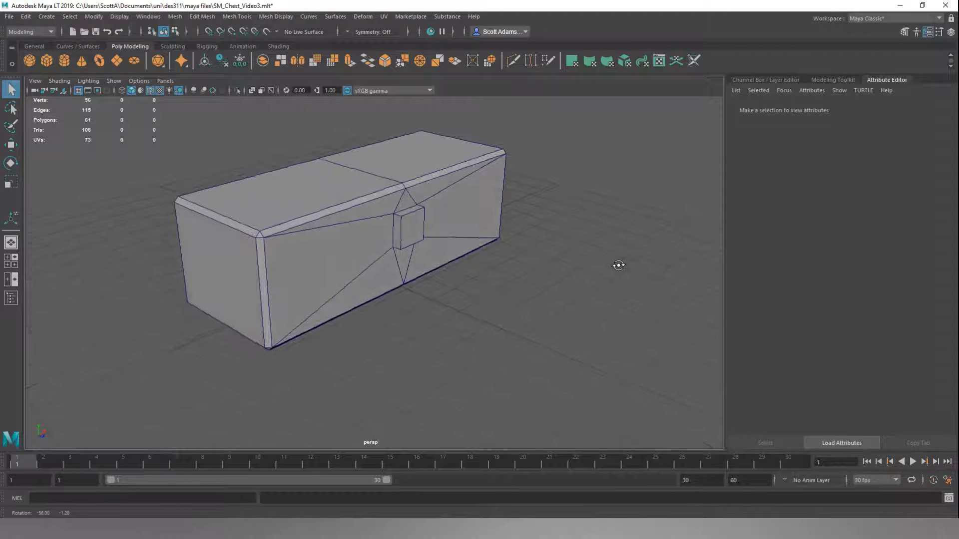
click(150, 90)
mouse_move(230, 172)
alt+mouse_down()
mouse_move(191, 161)
mouse_move(126, 188)
mouse_move(90, 178)
mouse_move(124, 162)
mouse_move(201, 175)
mouse_move(338, 175)
mouse_move(337, 191)
alt+mouse_up()
click(151, 91)
alt+drag(421, 248, 434, 213)
Select all twelve edges of one raised hinge block on the back of the chest in edge mode
right_click(195, 205)
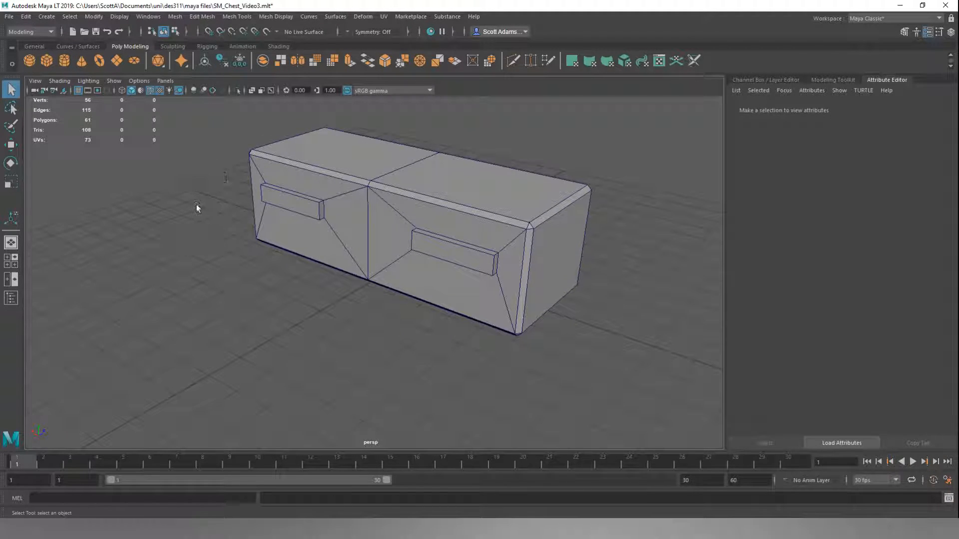
click(265, 208)
right_drag(184, 194, 188, 169)
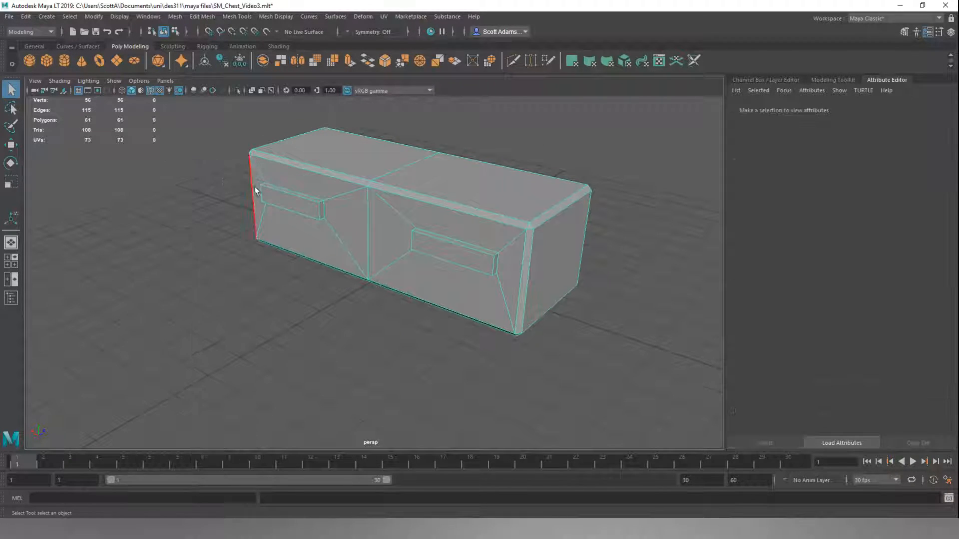
click(276, 184)
key(Caps_Lock)
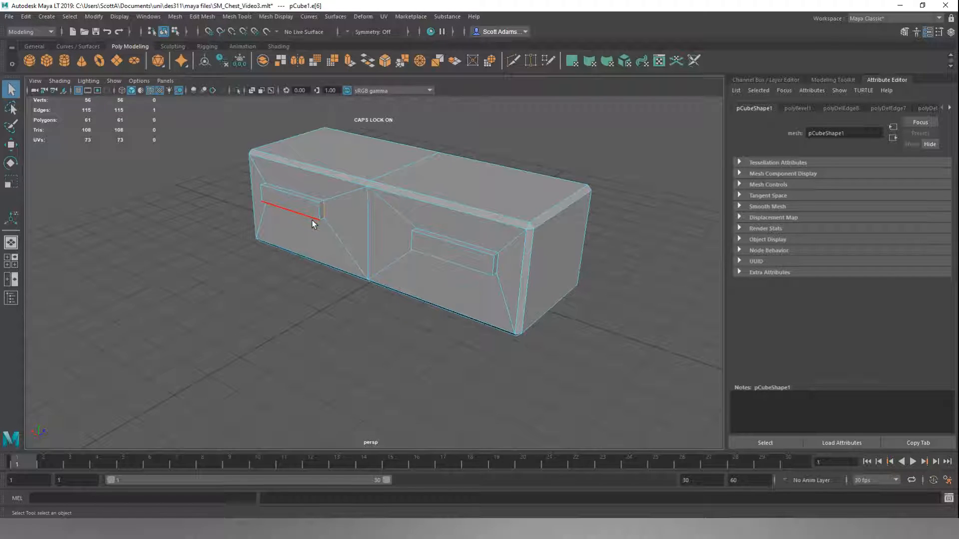
shift+click(303, 198)
shift+click(320, 202)
shift+click(322, 208)
shift+click(310, 218)
alt+drag(306, 223, 413, 236)
scroll(382, 253, up, 3)
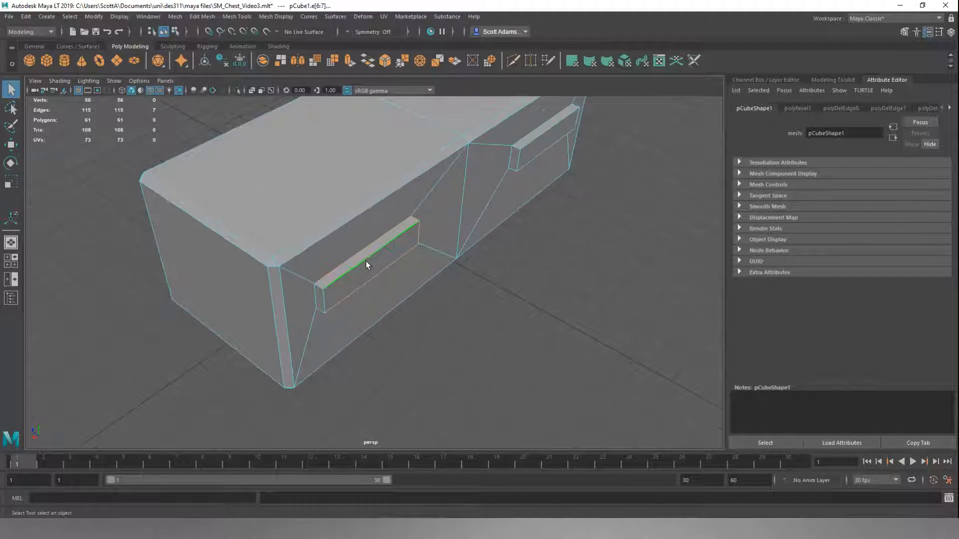
shift+click(319, 309)
alt+drag(320, 313, 315, 266)
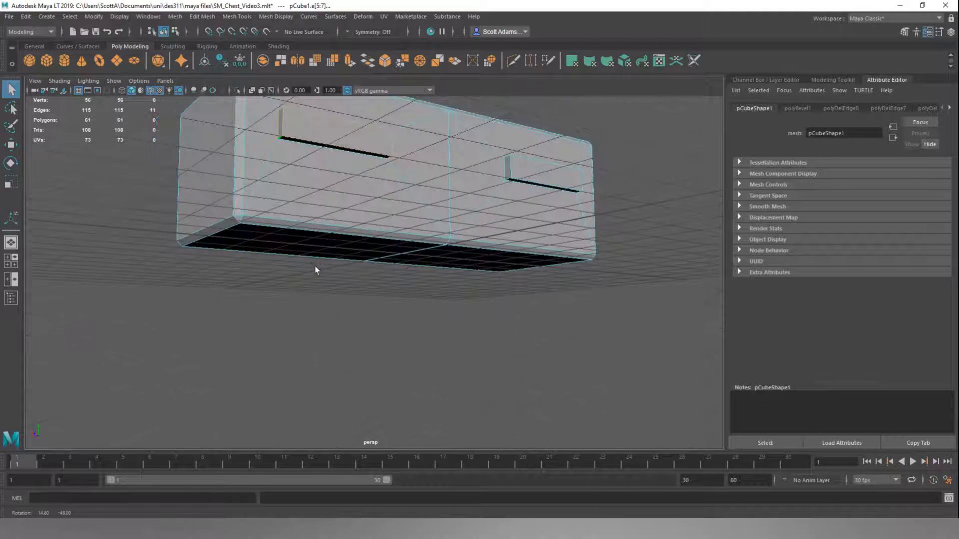
shift+click(312, 152)
Add all edges of the second back hinge block to the selection and bevel both hinge blocks
alt+drag(358, 169, 335, 255)
shift+click(355, 235)
shift+click(357, 249)
shift+click(352, 252)
shift+click(354, 259)
shift+click(364, 256)
alt+drag(370, 267, 340, 245)
shift+click(460, 228)
shift+click(465, 230)
shift+click(464, 238)
shift+click(461, 216)
mouse_move(431, 233)
alt+mouse_down()
mouse_move(428, 265)
mouse_move(422, 225)
alt+mouse_up()
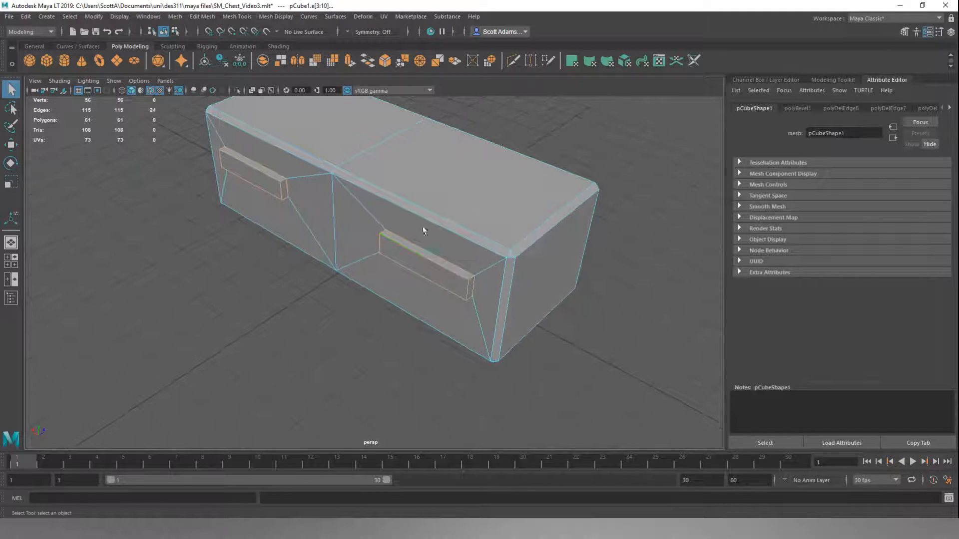
click(384, 61)
alt+drag(429, 244, 417, 214)
click(576, 150)
Select all edges of the square lock block on the chest's front and bevel them
alt+drag(576, 150, 420, 175)
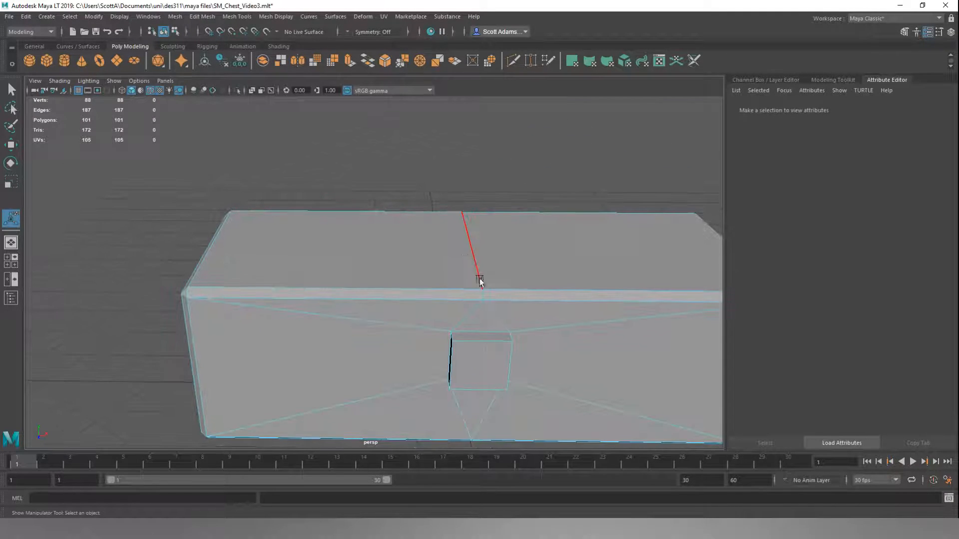
click(484, 328)
shift+click(452, 338)
shift+click(512, 335)
shift+click(508, 357)
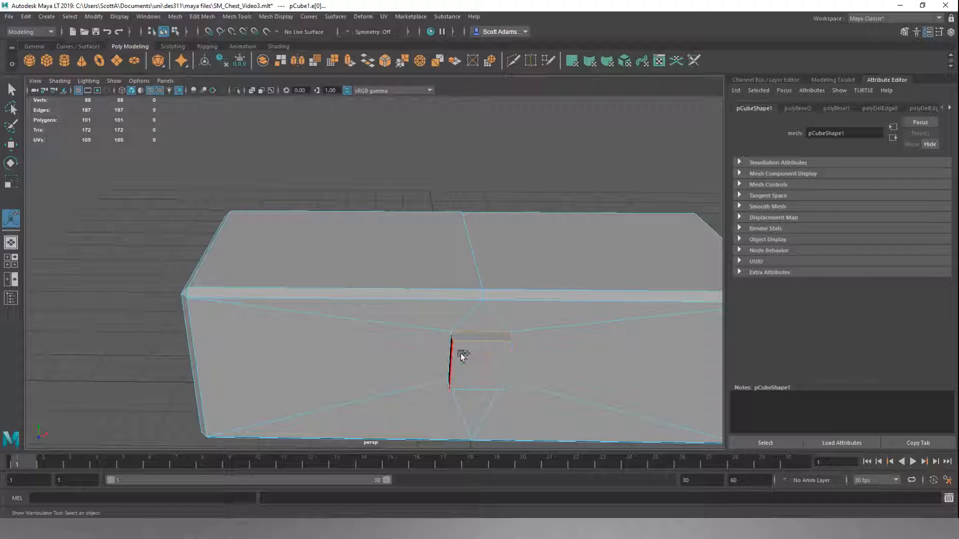
shift+click(452, 358)
alt+drag(466, 346, 376, 334)
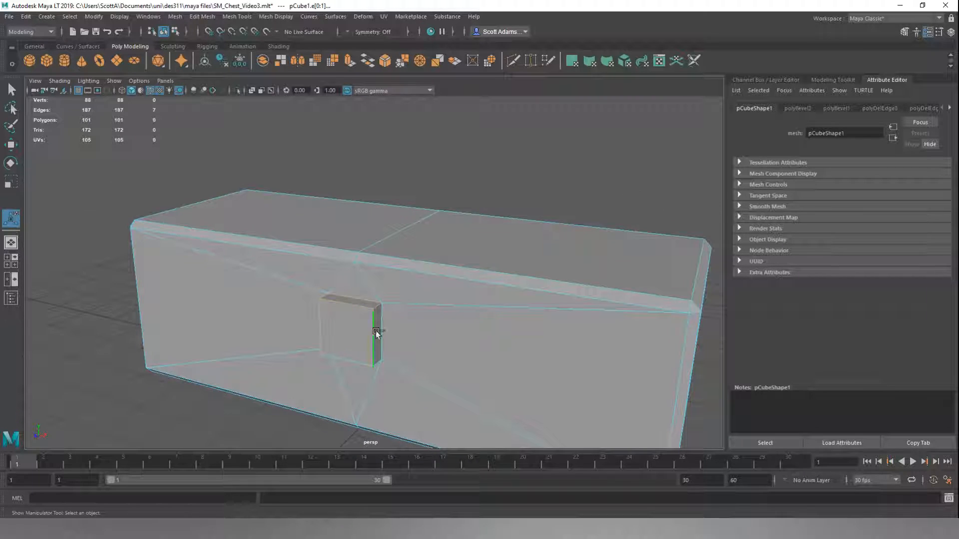
shift+click(366, 362)
alt+drag(355, 347, 421, 313)
shift+click(544, 194)
shift+click(535, 186)
alt+drag(534, 185, 485, 167)
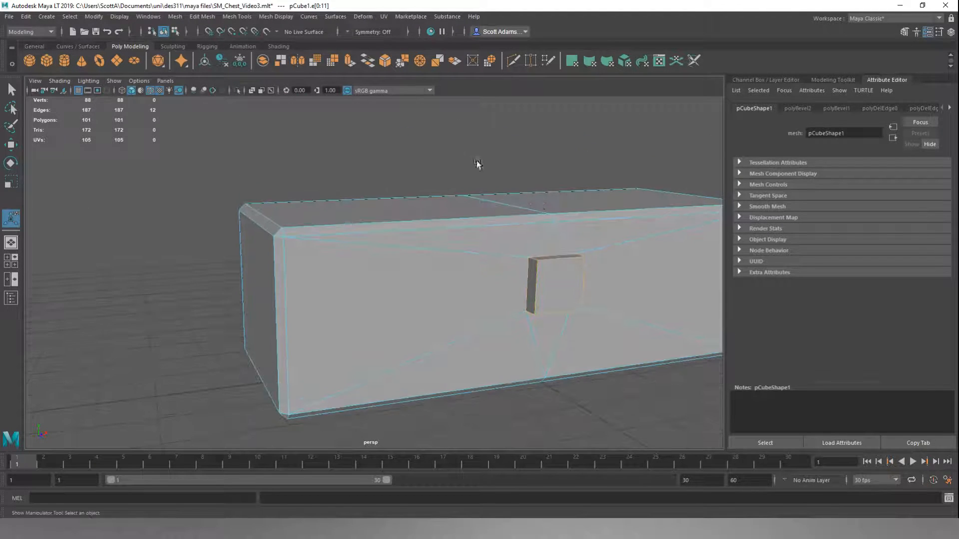
click(385, 61)
alt+drag(415, 128, 368, 150)
click(418, 176)
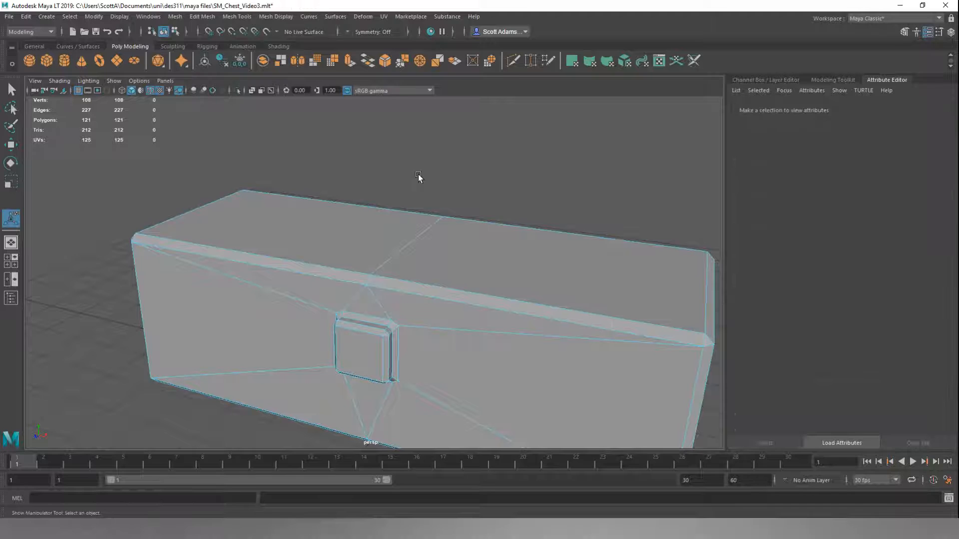
Return to object mode and hide the wireframe overlay on the shaded chest
right_drag(418, 175, 451, 160)
click(451, 159)
scroll(450, 159, down, 5)
alt+drag(432, 219, 524, 210)
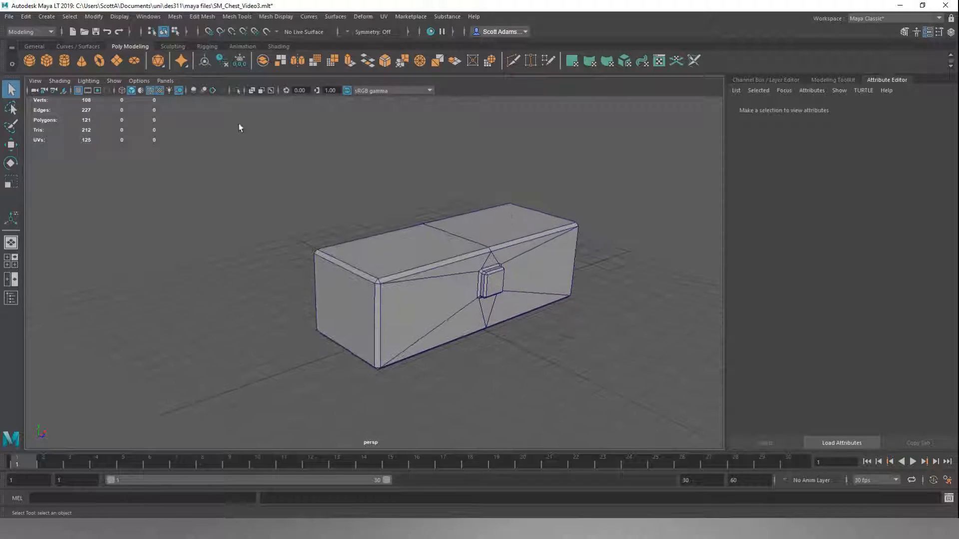
click(151, 92)
mouse_move(370, 202)
alt+mouse_down()
mouse_move(289, 205)
mouse_move(304, 265)
mouse_move(358, 227)
mouse_move(465, 220)
mouse_move(364, 231)
alt+mouse_up()
Apply Soften Edge to the whole chest mesh, deselect it and check the smoothed shading
click(306, 266)
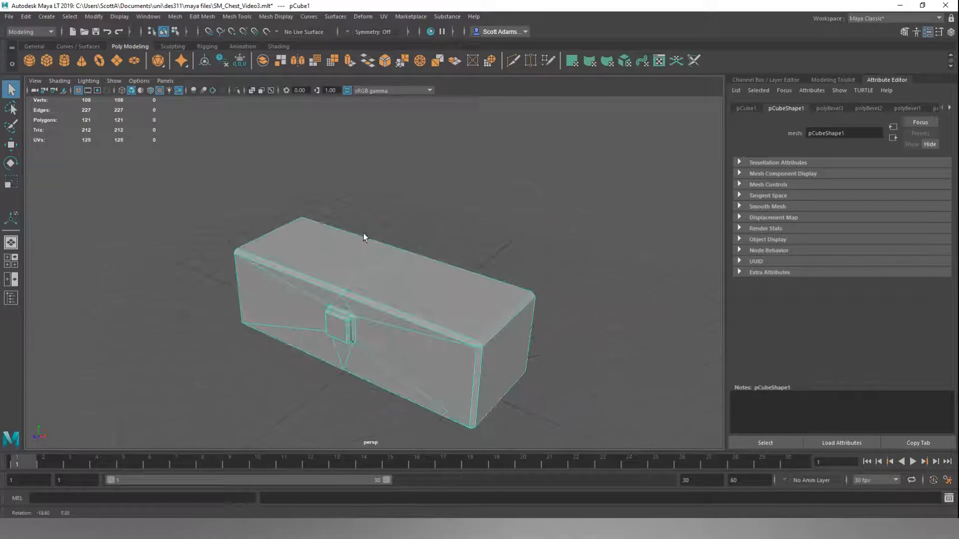
key(space)
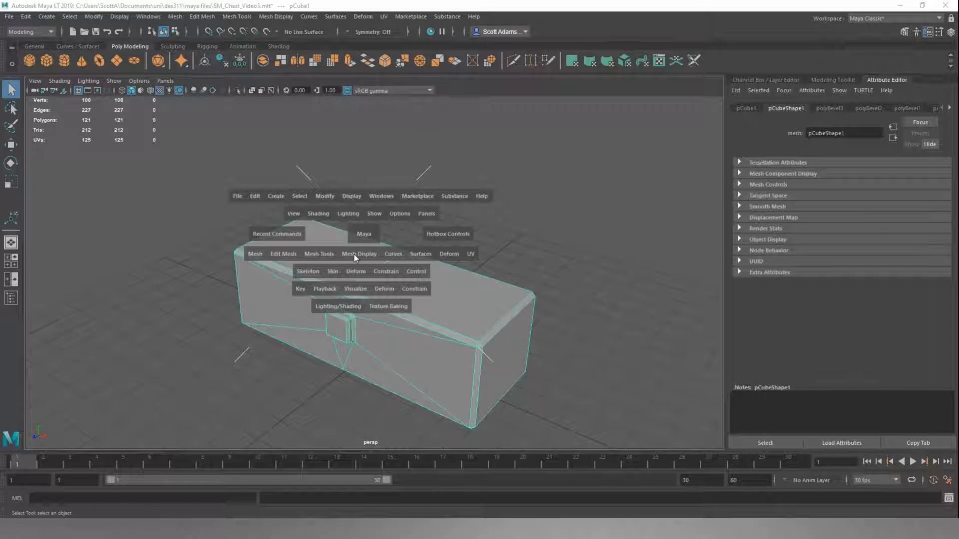
click(353, 253)
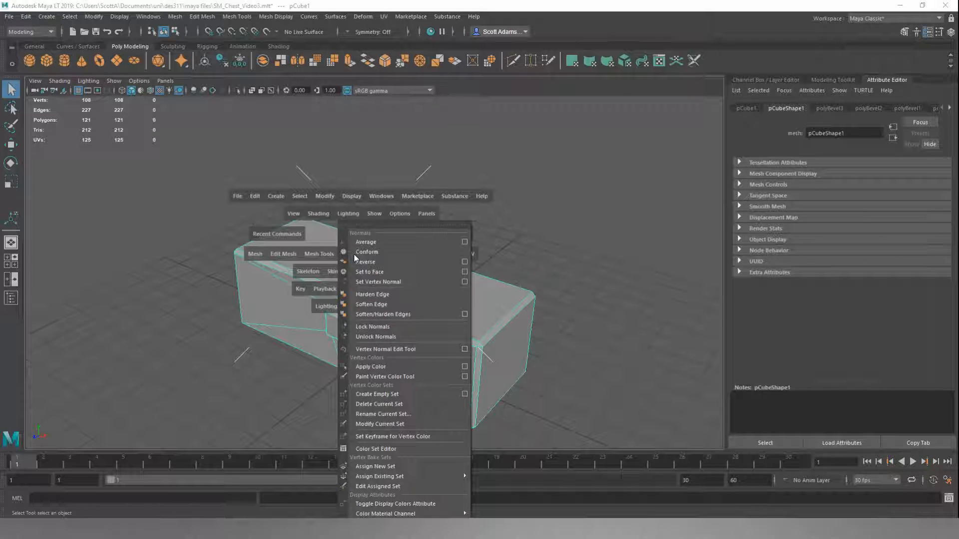
click(368, 304)
click(432, 231)
alt+drag(432, 241, 595, 237)
alt+drag(631, 231, 563, 259)
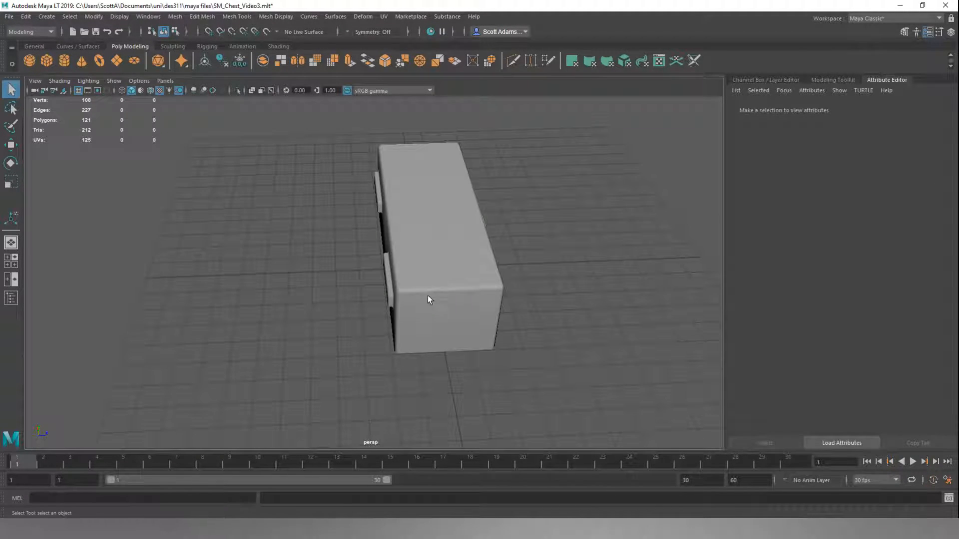
alt+drag(429, 289, 403, 265)
Select the chest and review its full list of construction history inputs in the Channel Box
click(446, 262)
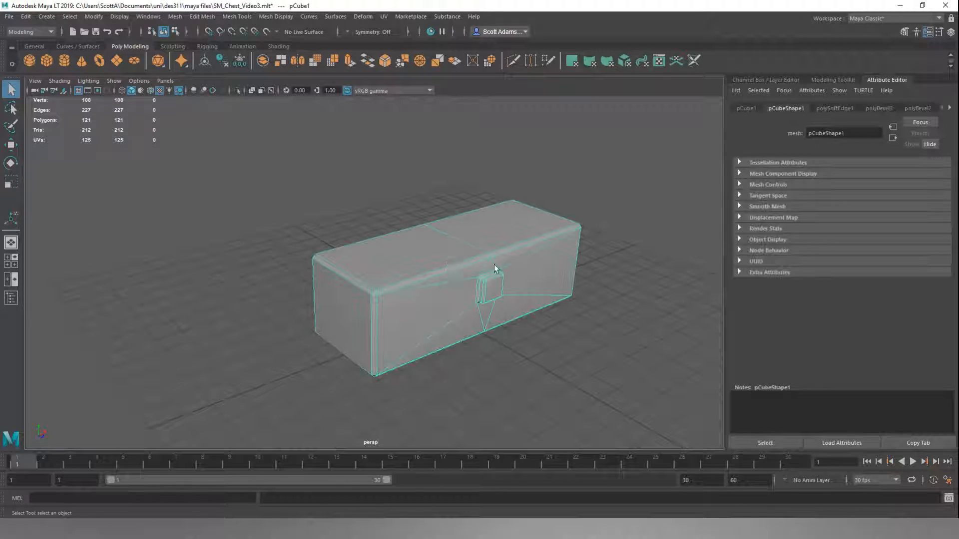
alt+right_drag(486, 269, 459, 265)
alt+drag(459, 265, 364, 265)
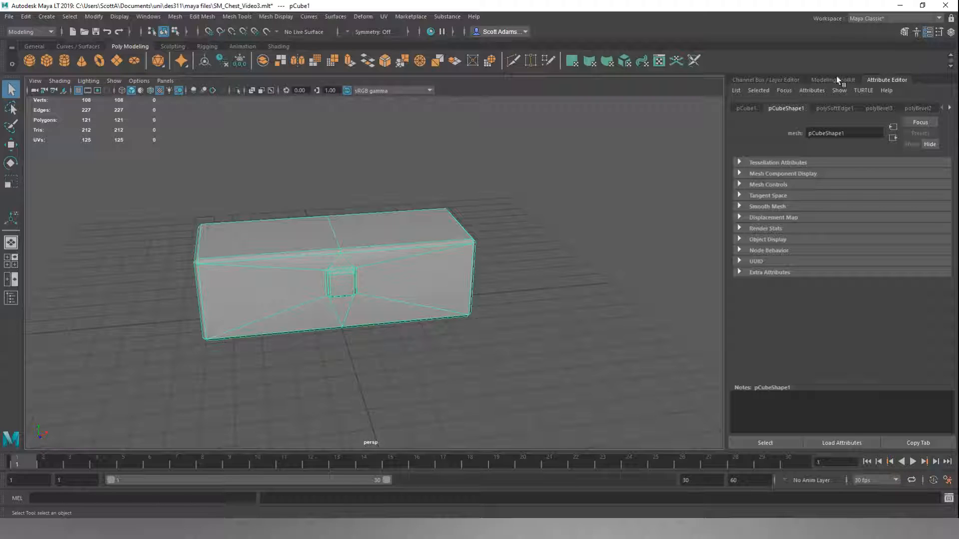
click(768, 79)
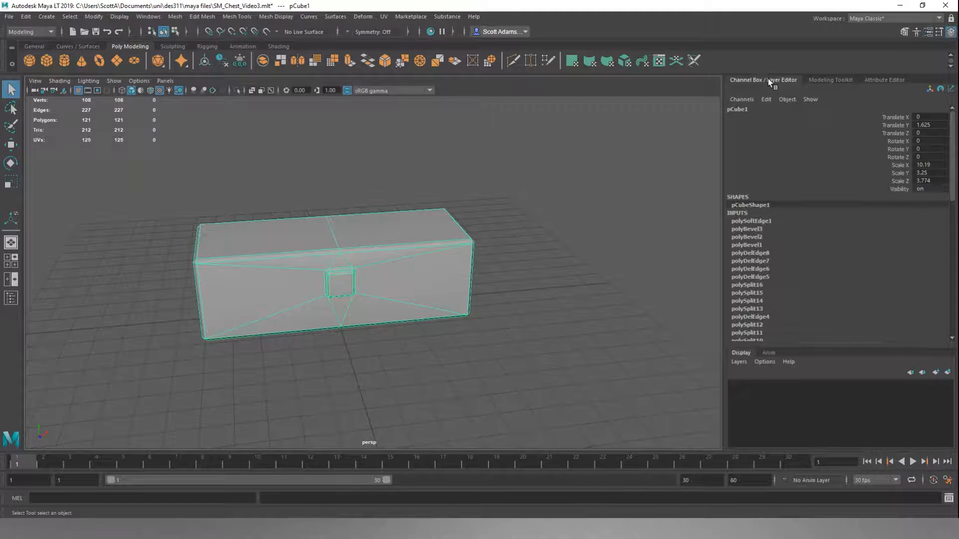
click(767, 100)
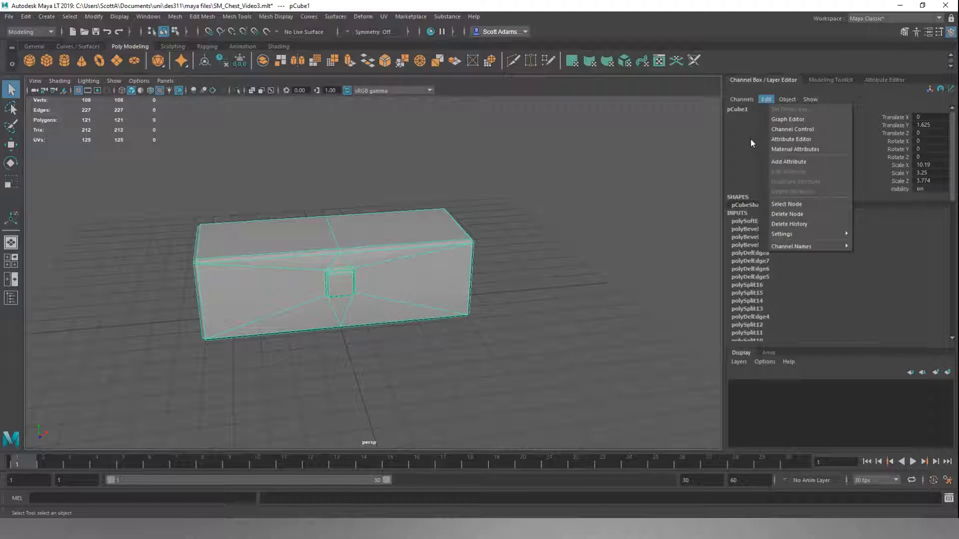
click(763, 99)
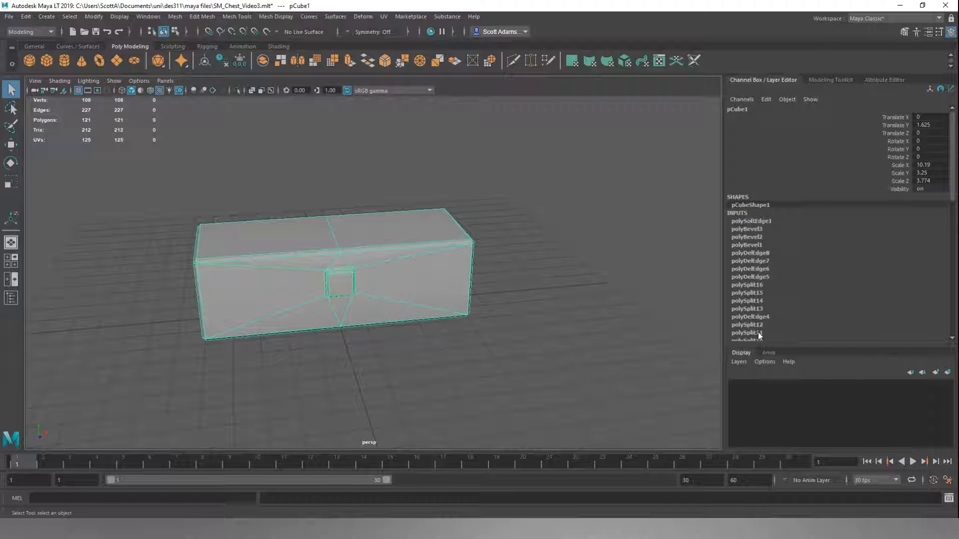
scroll(759, 240, down, 3)
scroll(759, 244, down, 10)
scroll(760, 246, down, 1)
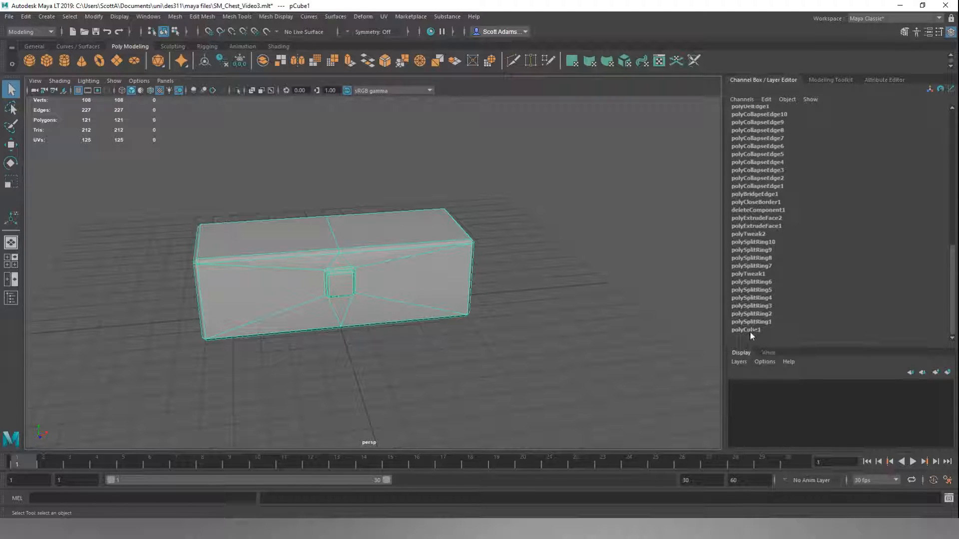
scroll(762, 305, up, 10)
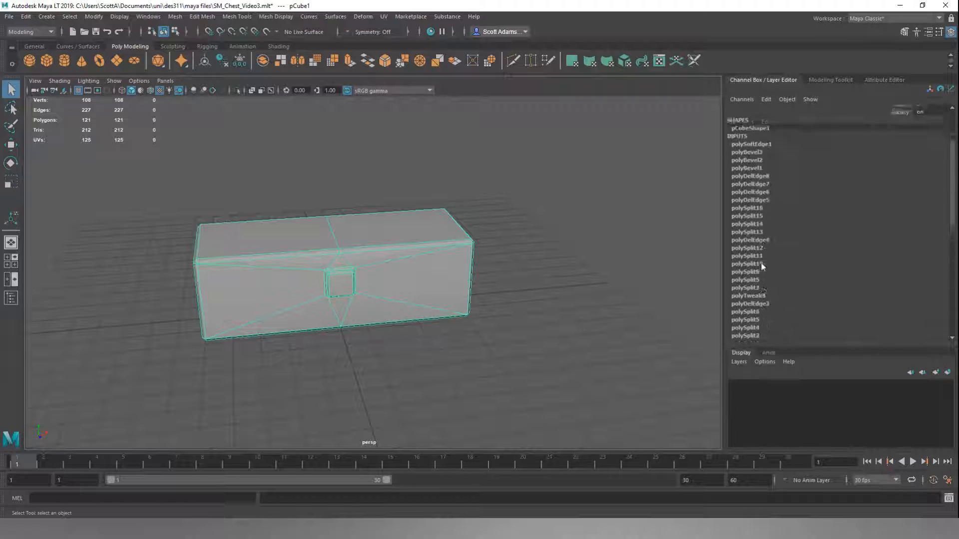
scroll(760, 265, up, 3)
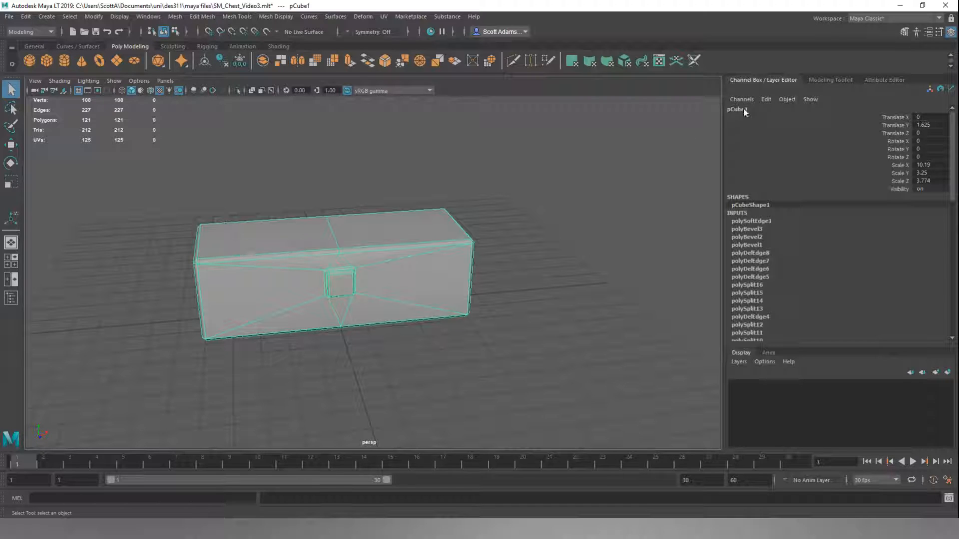
Delete the chest's construction history and deselect the mesh
click(765, 99)
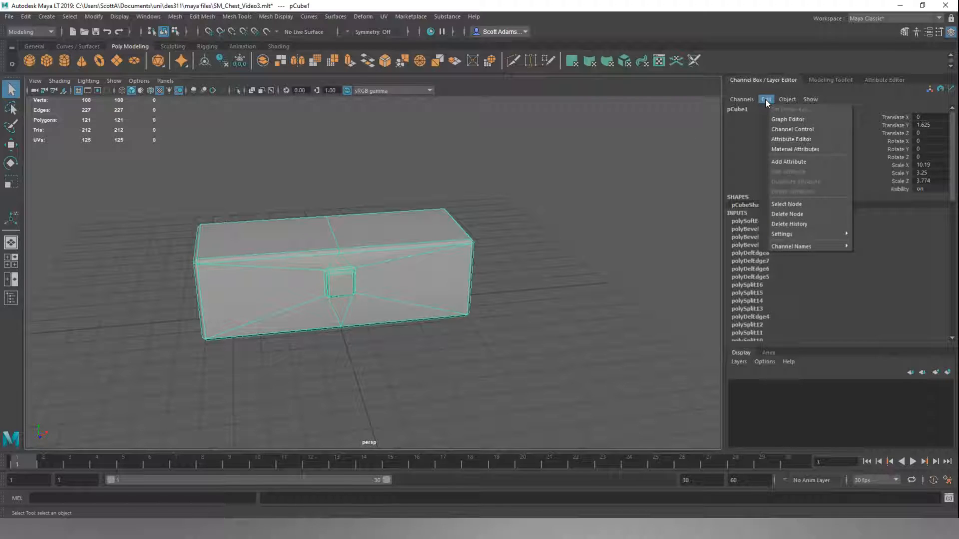
click(780, 225)
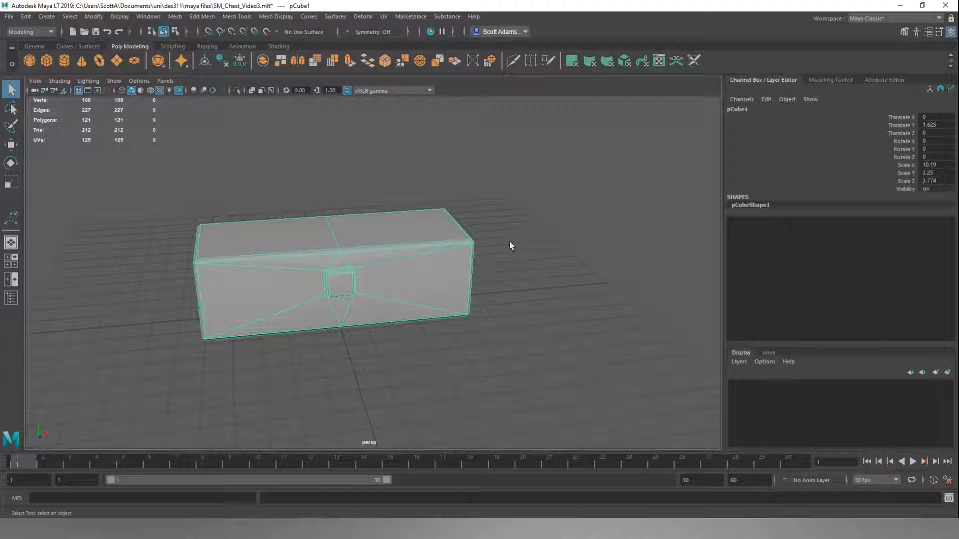
alt+drag(454, 249, 337, 270)
click(402, 190)
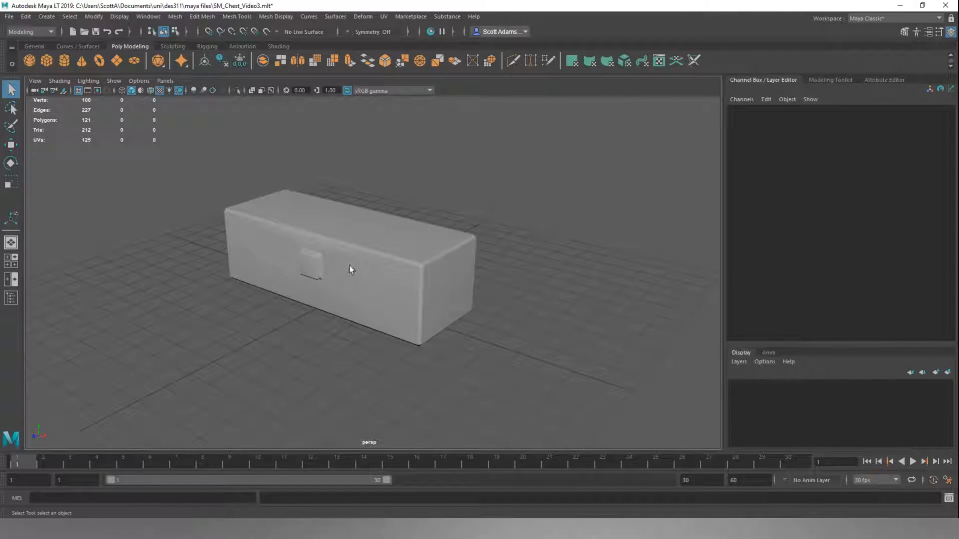
alt+drag(373, 196, 432, 244)
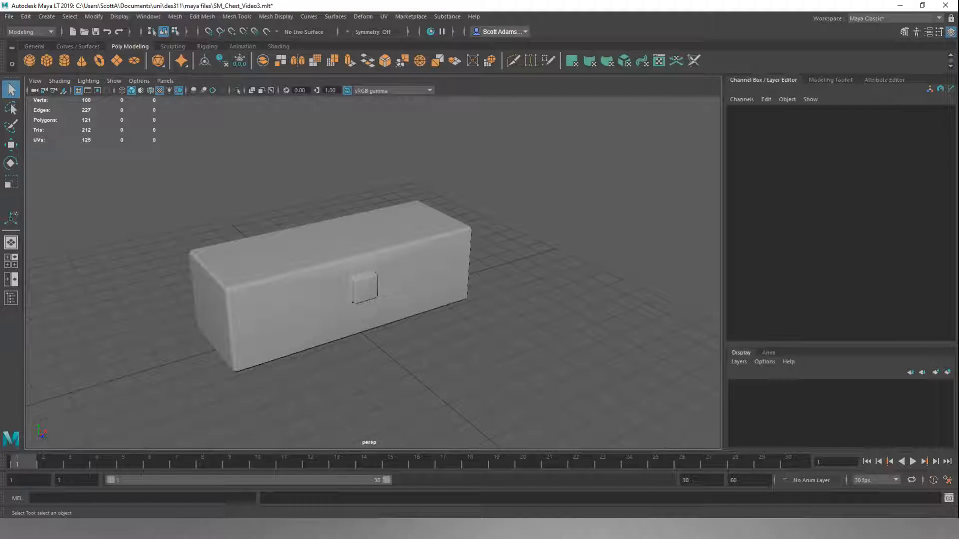